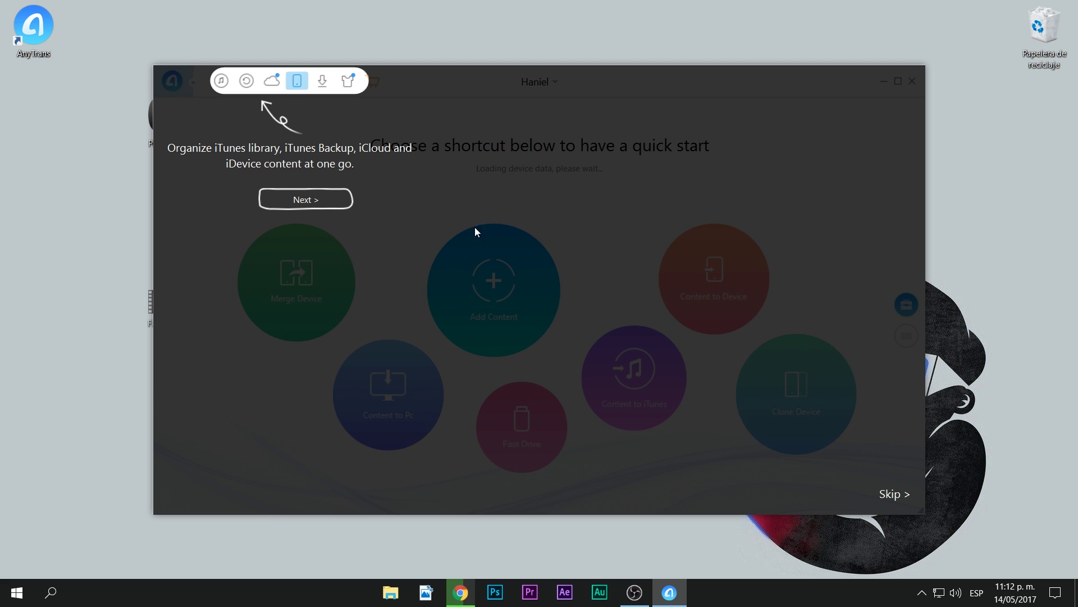
Go through all pages of the introductory tour until the quick-start shortcuts are usable.
{"action": "left_click", "coordinate": [341, 193]}
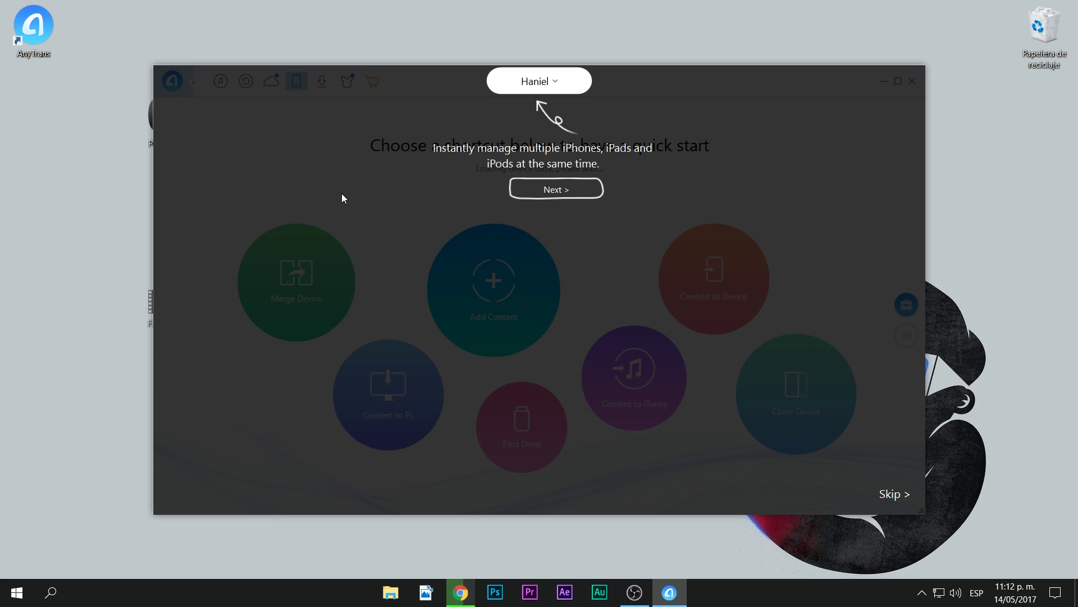
{"action": "left_click", "coordinate": [568, 179]}
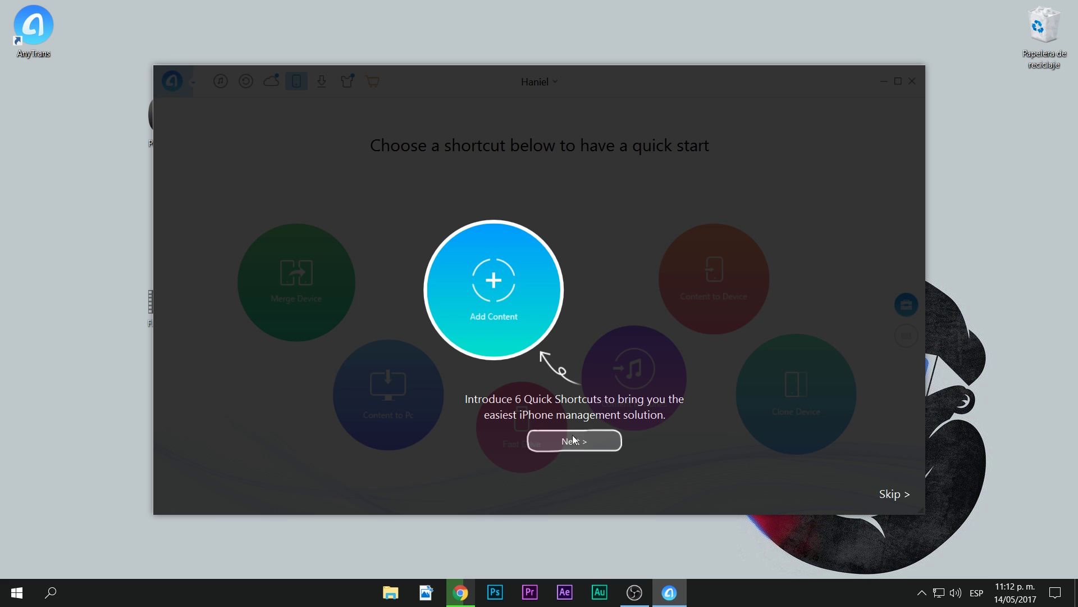
{"action": "left_click", "coordinate": [570, 441]}
{"action": "left_click", "coordinate": [694, 363]}
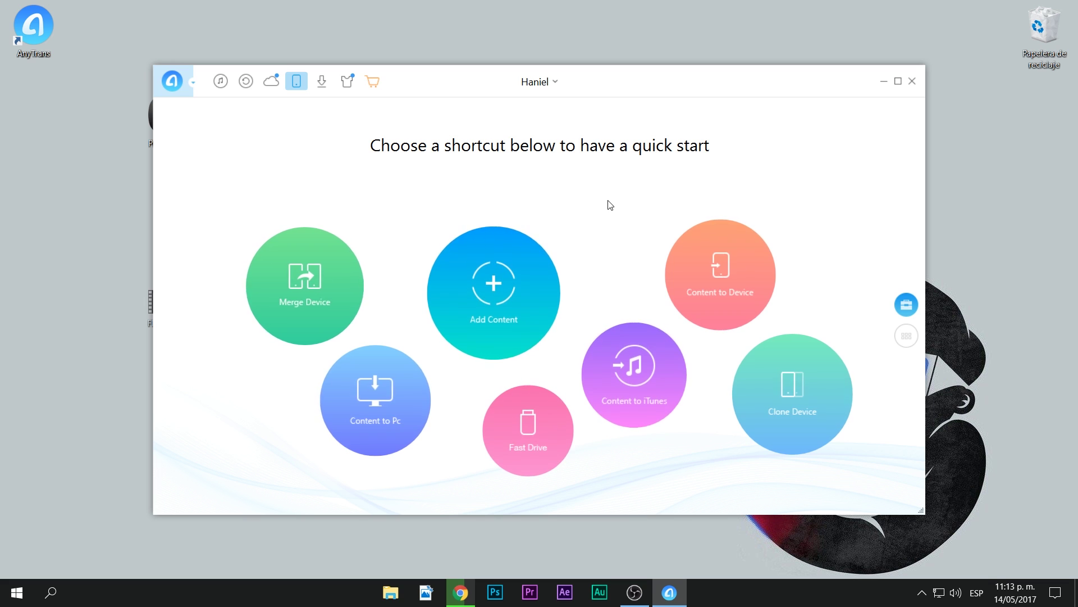
Use Add Content to load the images Imag2, Imag21 and Imag33 from the Escritorio folder.
{"action": "left_click", "coordinate": [501, 301]}
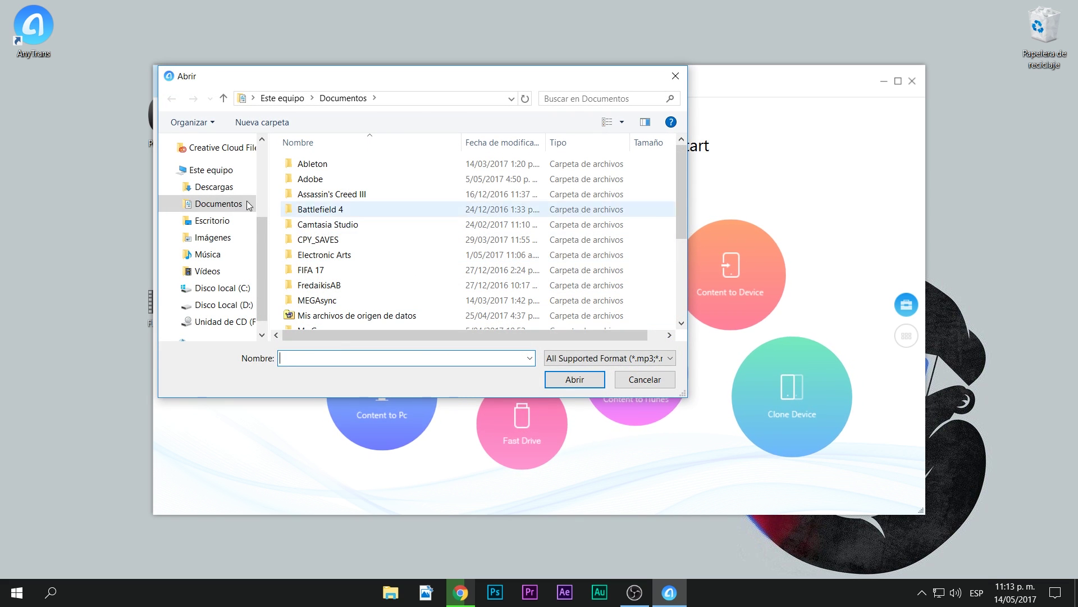
{"action": "scroll", "coordinate": [203, 181], "scroll_direction": "up", "scroll_amount": 5}
{"action": "left_click", "coordinate": [212, 169]}
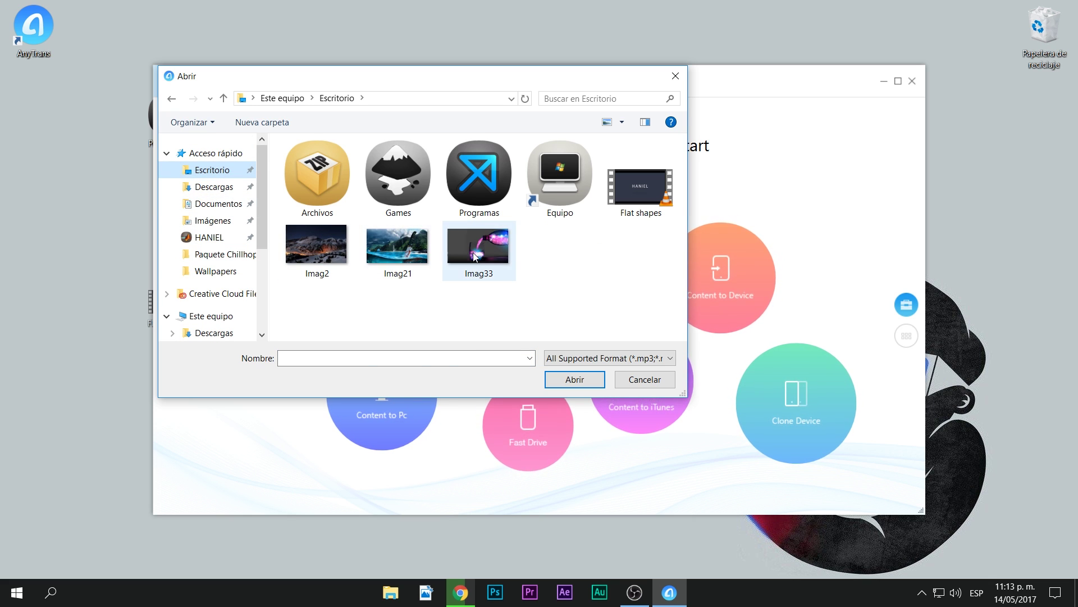
{"action": "left_click", "coordinate": [408, 250]}
{"action": "left_click", "coordinate": [340, 250]}
{"action": "left_click_drag", "start_coordinate": [529, 280], "coordinate": [322, 260]}
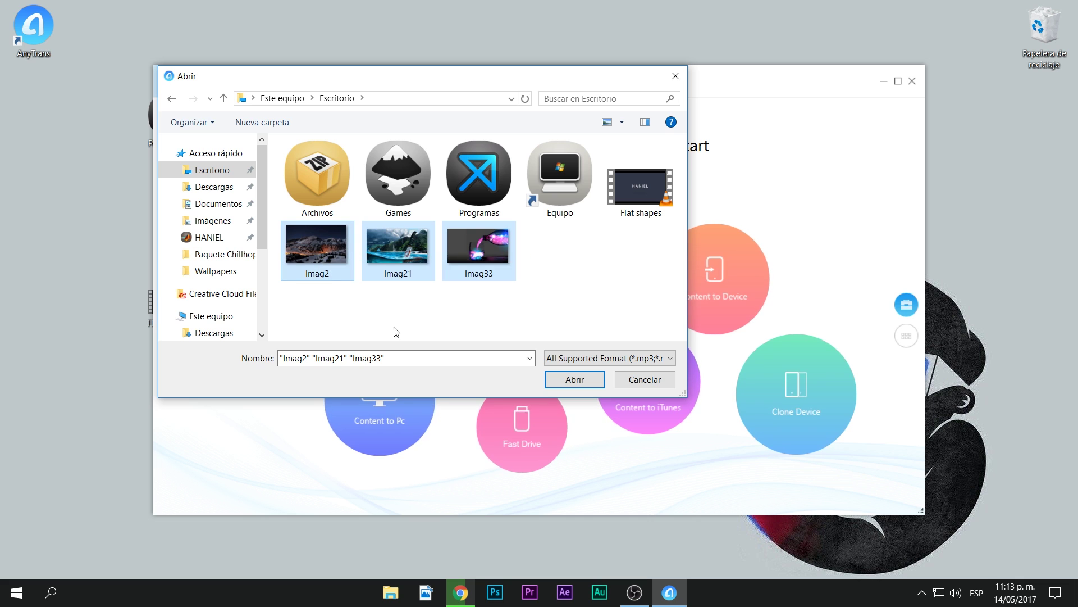
{"action": "left_click", "coordinate": [570, 380]}
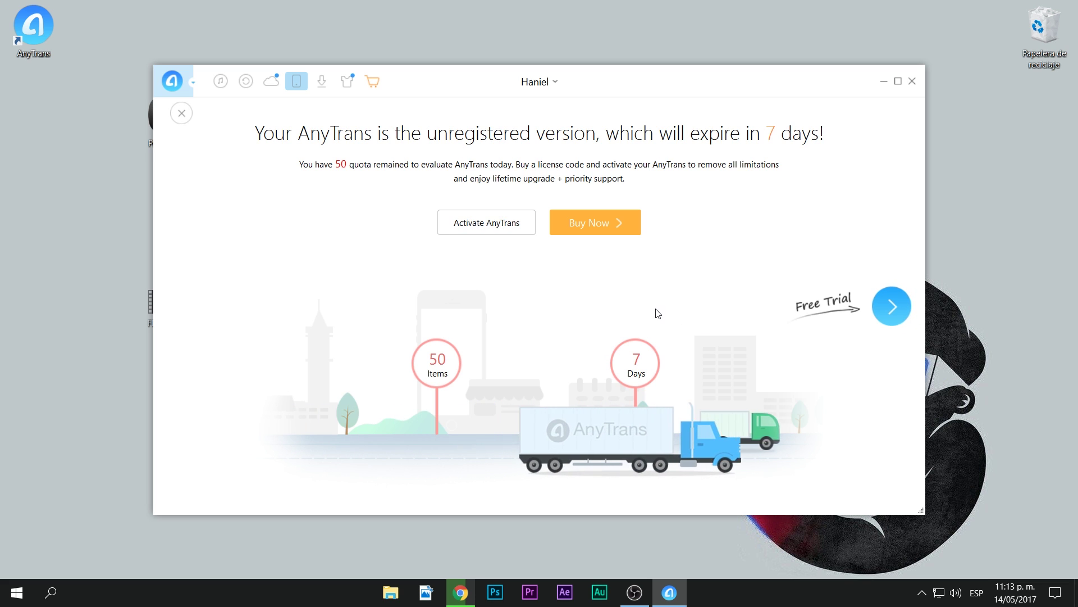
Continue with the free trial, transfer the Photos category to the device, and return to the quick-start shortcuts.
{"action": "left_click", "coordinate": [895, 309]}
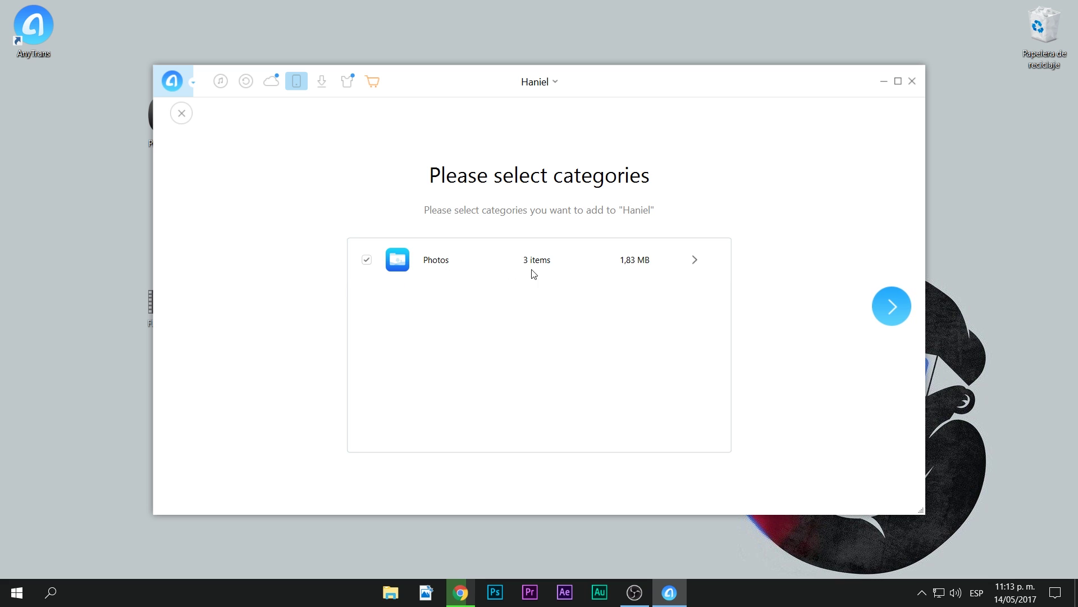
{"action": "left_click", "coordinate": [886, 306]}
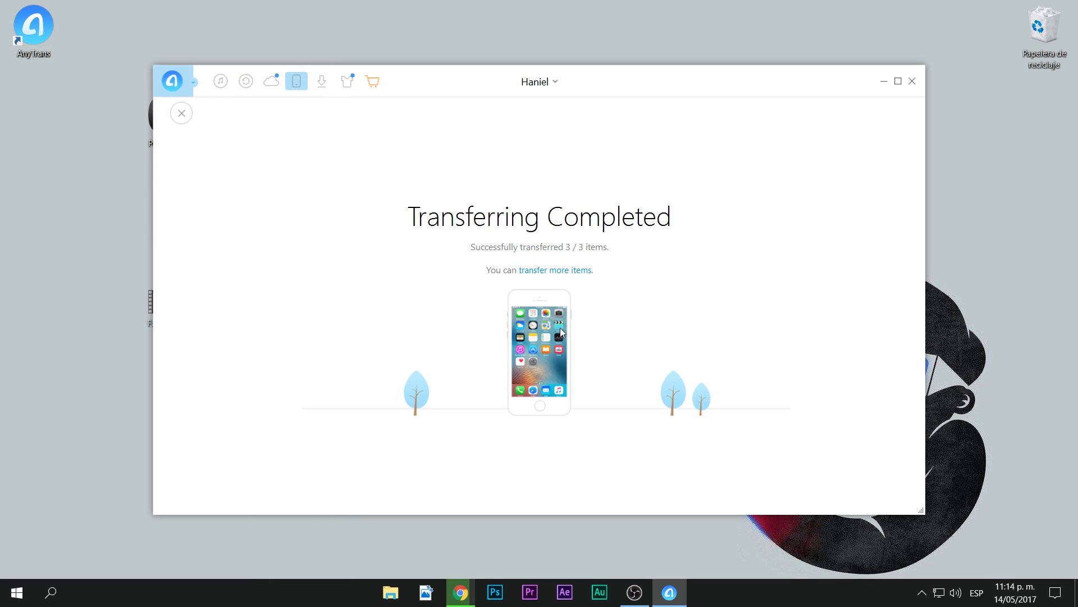
{"action": "scroll", "coordinate": [559, 269], "scroll_direction": "down", "scroll_amount": 1}
{"action": "left_click", "coordinate": [553, 259]}
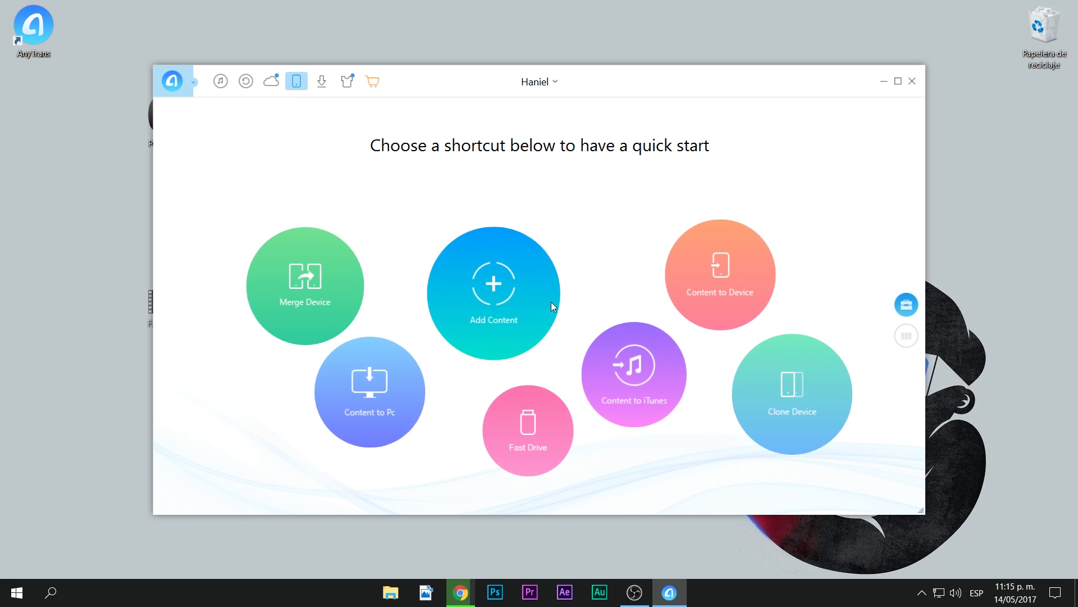
Start Content to Pc under the free trial and leave only the Camera Roll category selected for transfer.
{"action": "left_click", "coordinate": [380, 396]}
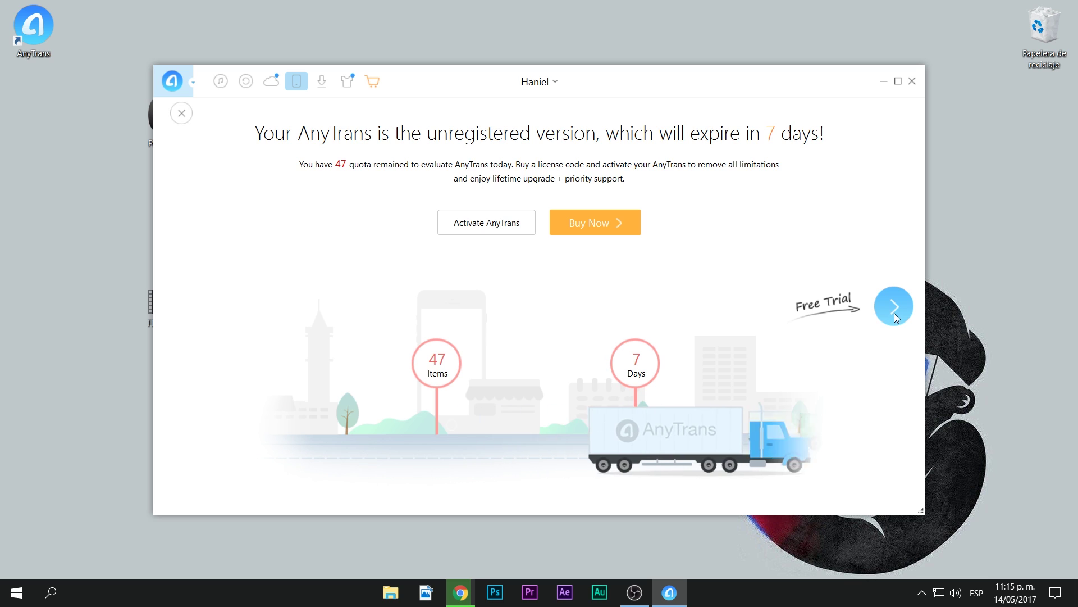
{"action": "left_click", "coordinate": [895, 313]}
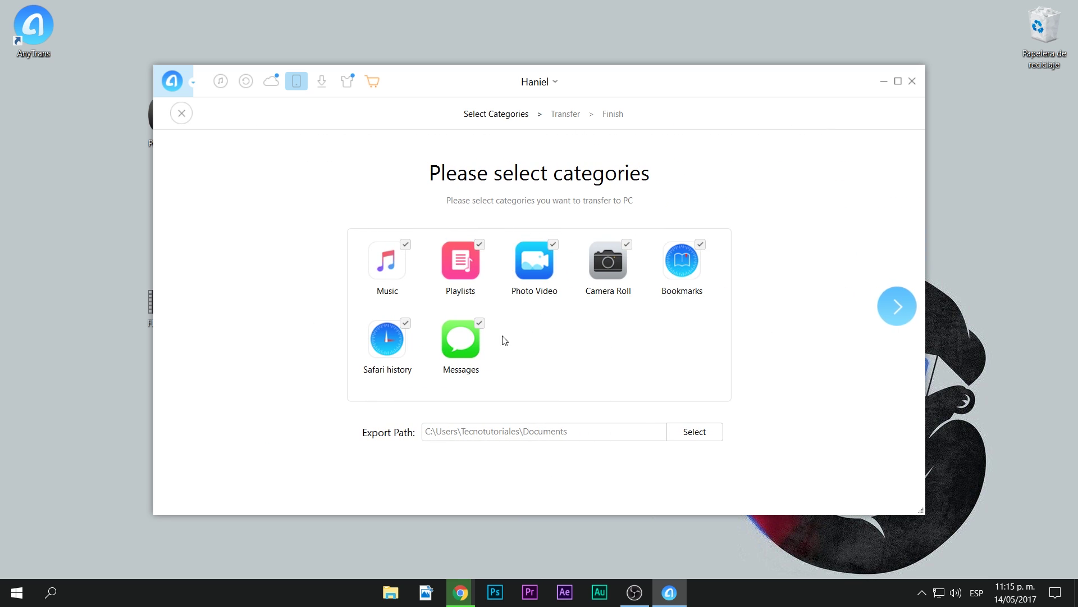
{"action": "left_click", "coordinate": [480, 323]}
{"action": "left_click", "coordinate": [405, 324]}
{"action": "left_click", "coordinate": [405, 245]}
{"action": "left_click", "coordinate": [480, 245]}
{"action": "left_click", "coordinate": [553, 245]}
{"action": "left_click", "coordinate": [701, 244]}
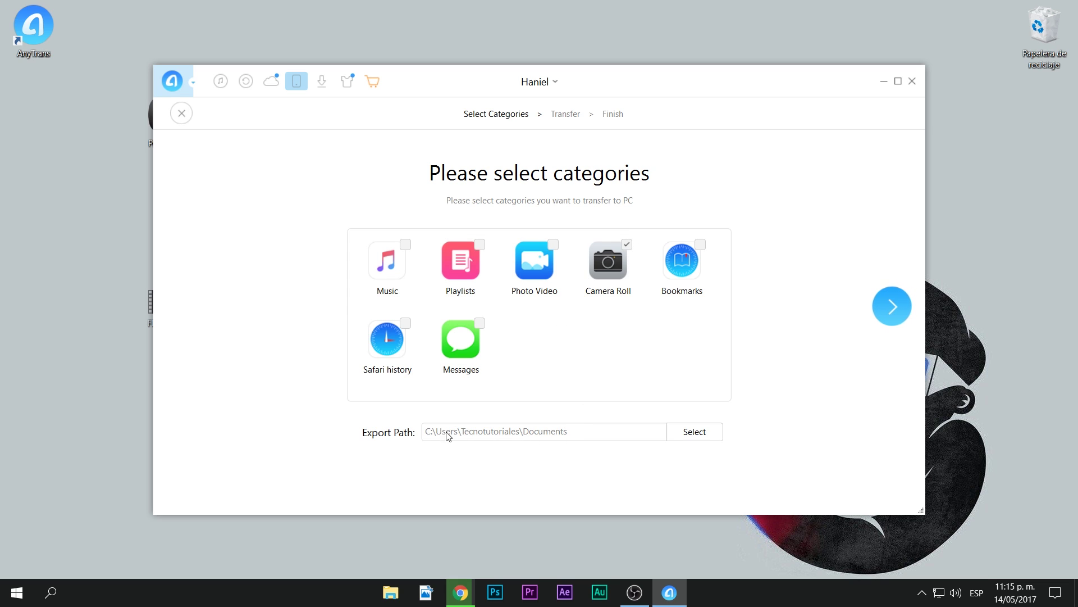
Set the export path to the Escritorio folder and transfer the Camera Roll to the PC.
{"action": "left_click", "coordinate": [695, 432]}
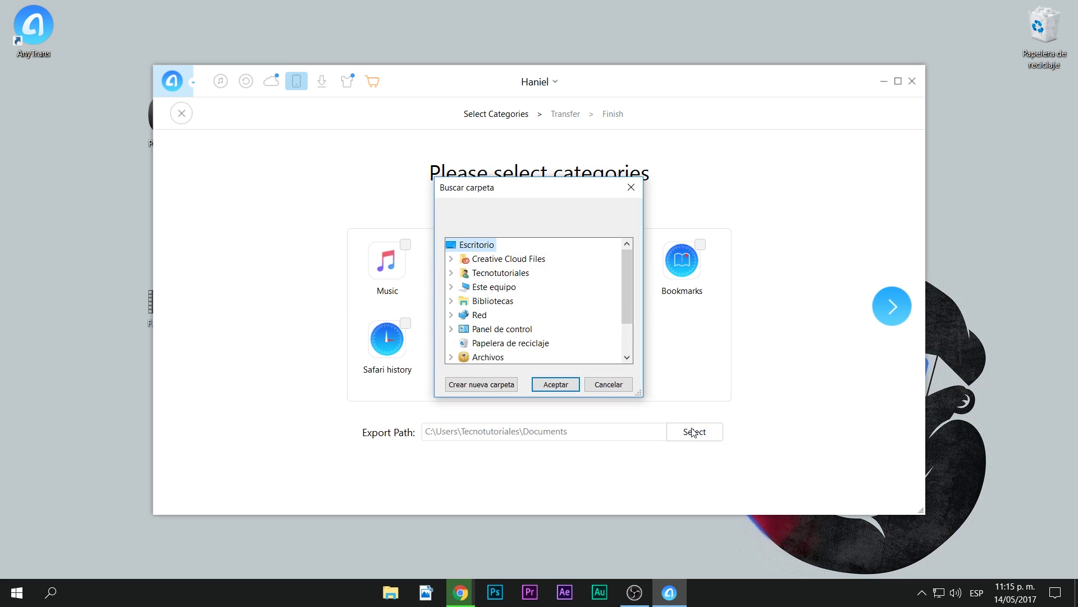
{"action": "left_click", "coordinate": [555, 385]}
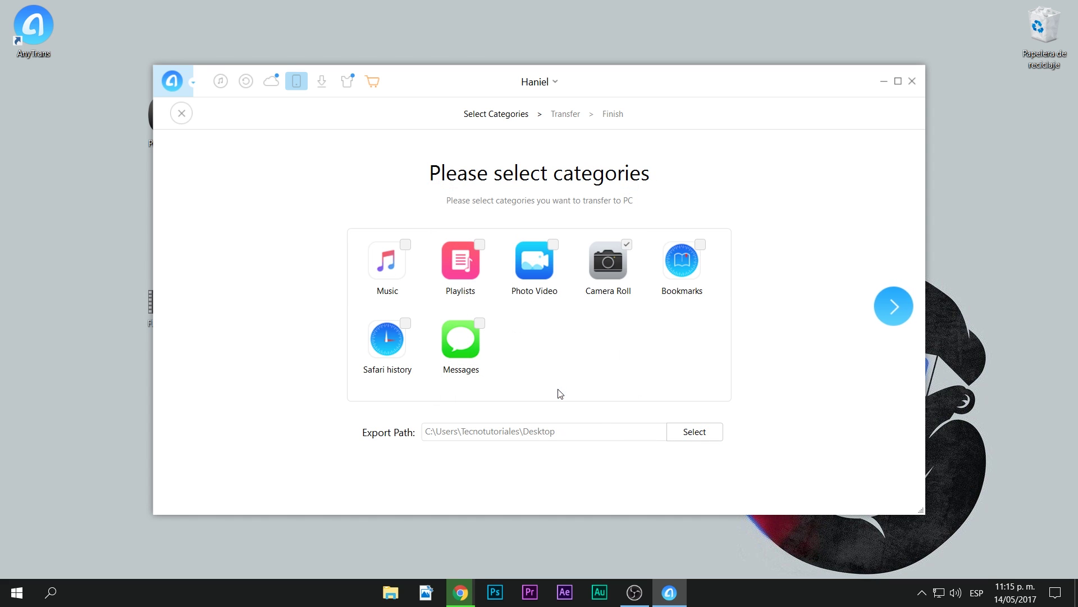
{"action": "left_click", "coordinate": [889, 309]}
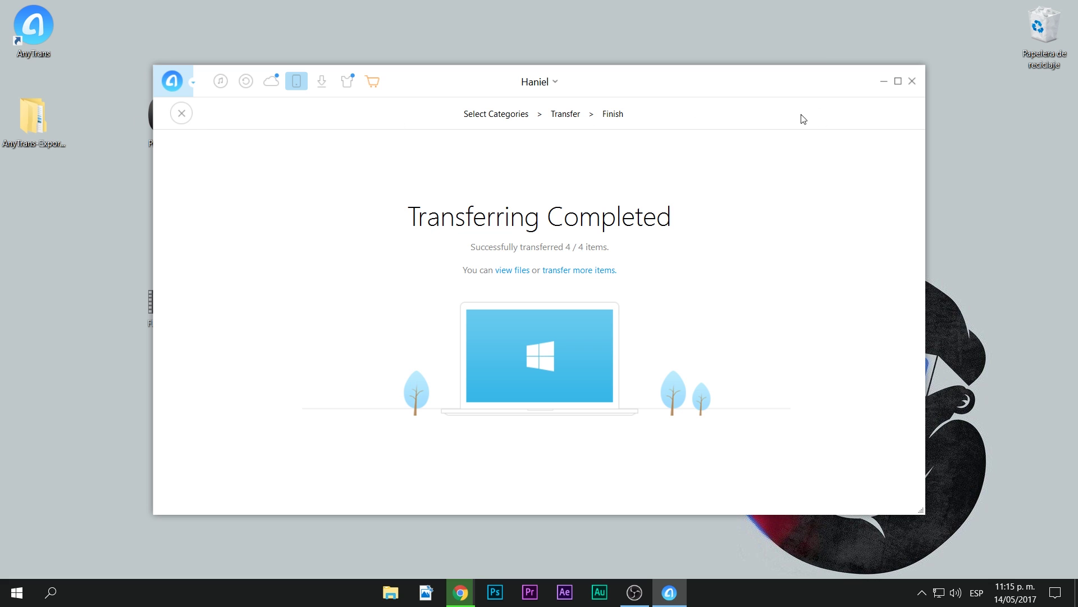
Examine the exported files in the export folder's Camera Roll subfolder, close it, and return to the quick-start shortcuts.
{"action": "double_click", "coordinate": [35, 126]}
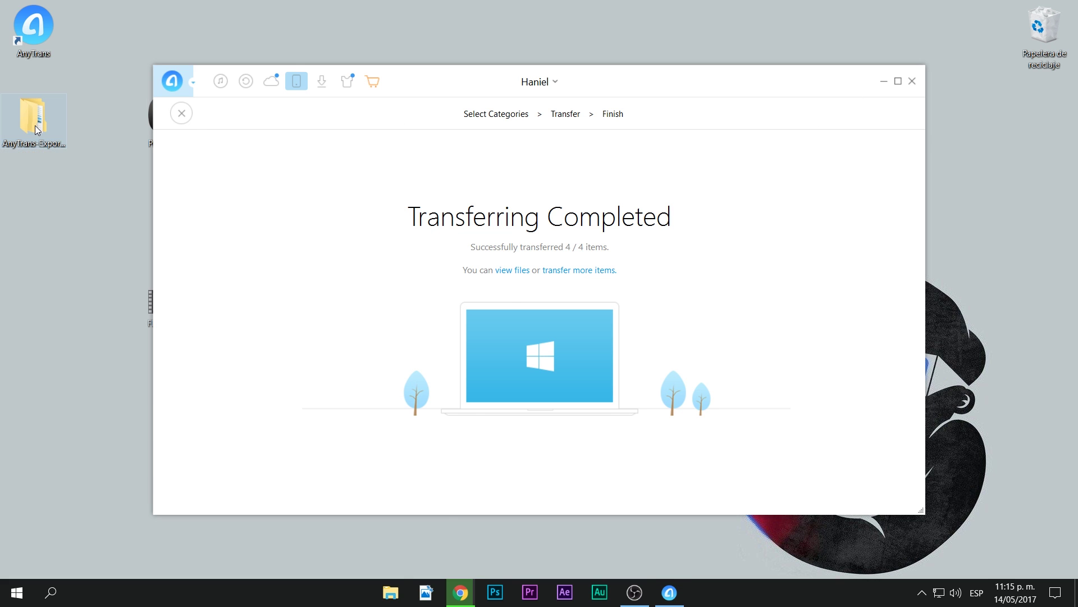
{"action": "left_click", "coordinate": [669, 214]}
{"action": "double_click", "coordinate": [669, 214]}
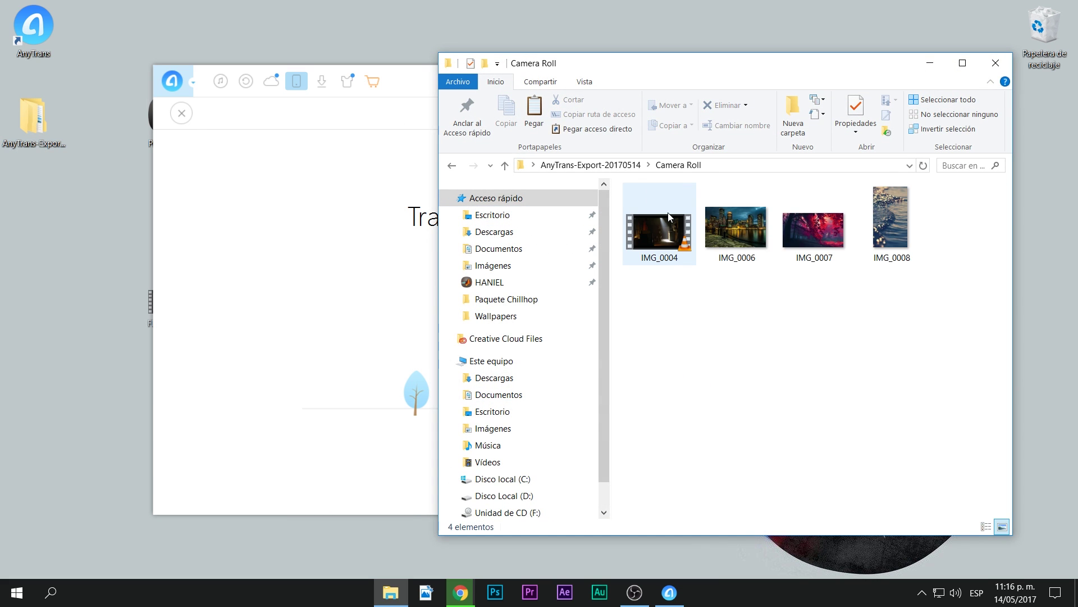
{"action": "left_click_drag", "start_coordinate": [922, 262], "coordinate": [624, 186]}
{"action": "left_click", "coordinate": [737, 319]}
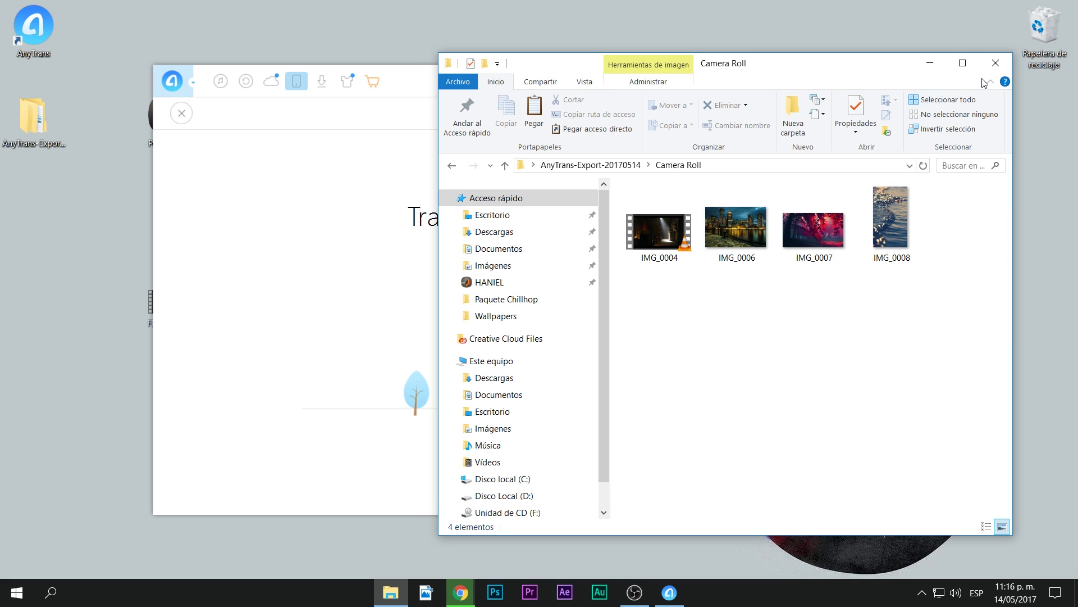
{"action": "left_click", "coordinate": [996, 62]}
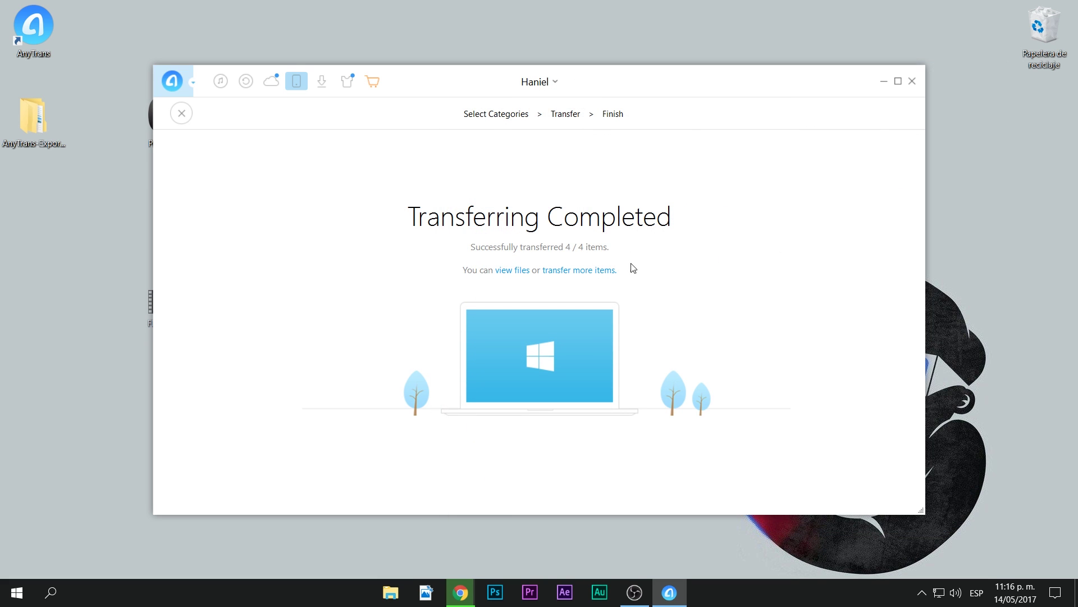
{"action": "left_click", "coordinate": [567, 271]}
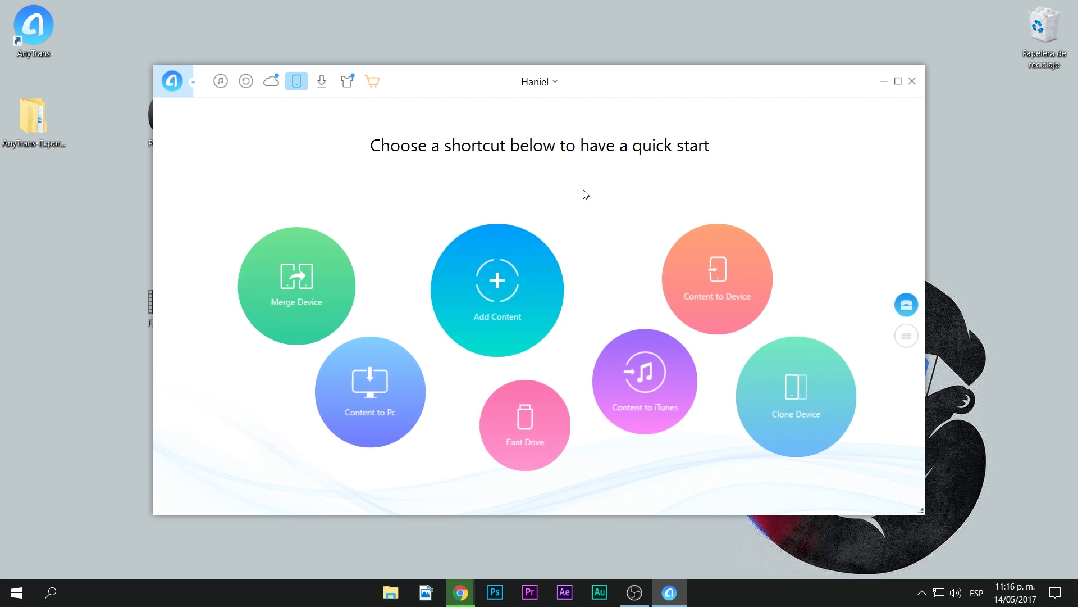